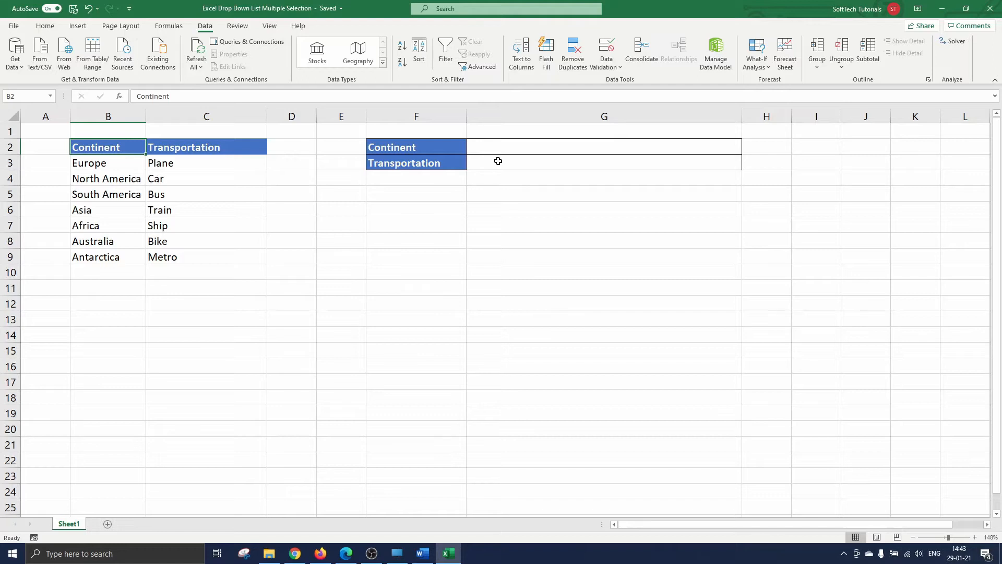
Validate G2 as a list sourced from the continent names in B3:B9.
click(518, 145)
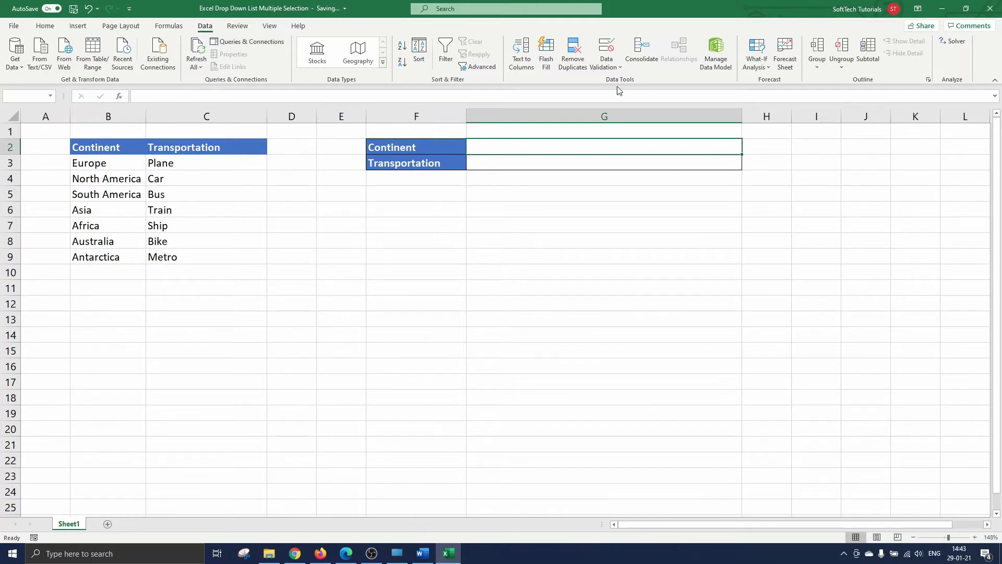
click(609, 51)
click(292, 278)
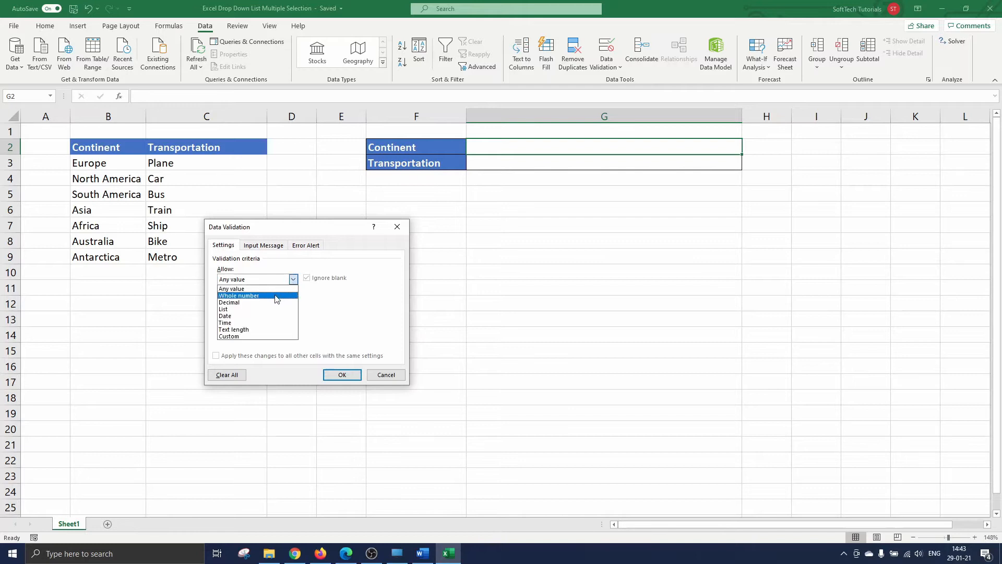
click(260, 308)
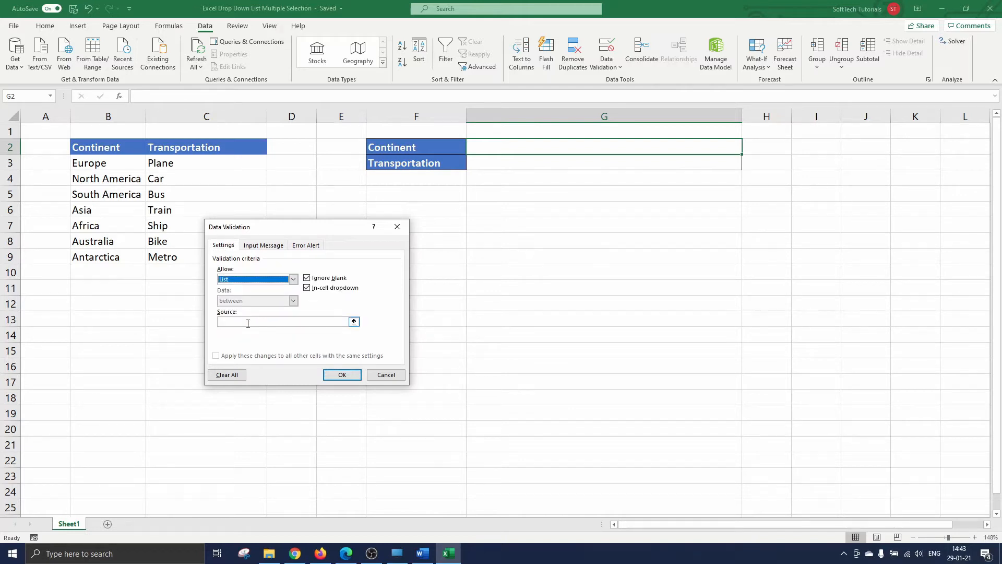
click(247, 322)
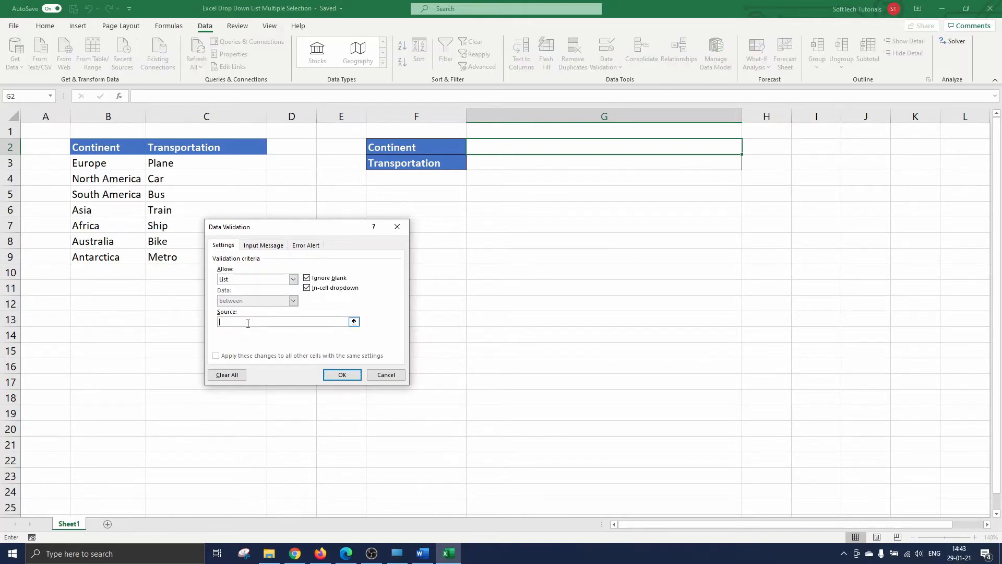
drag(97, 163, 102, 256)
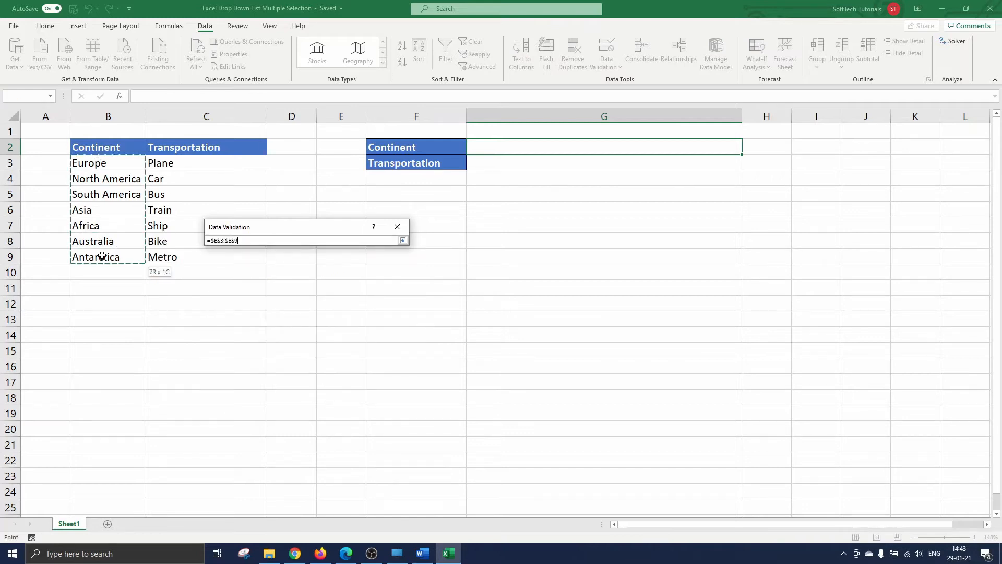
click(337, 373)
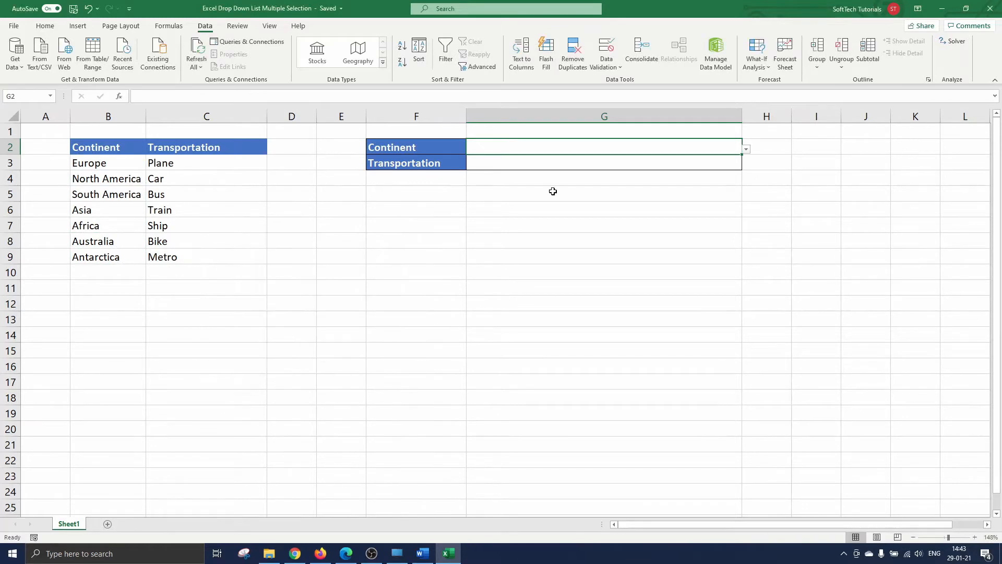
Validate G3 as a list sourced from the transportation modes in C3:C9.
click(560, 164)
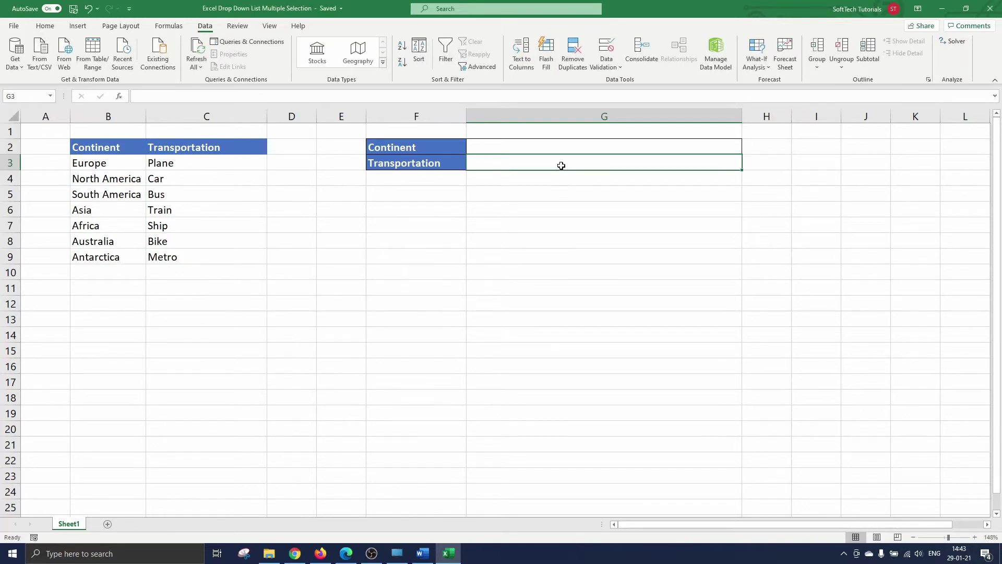
click(609, 52)
click(292, 279)
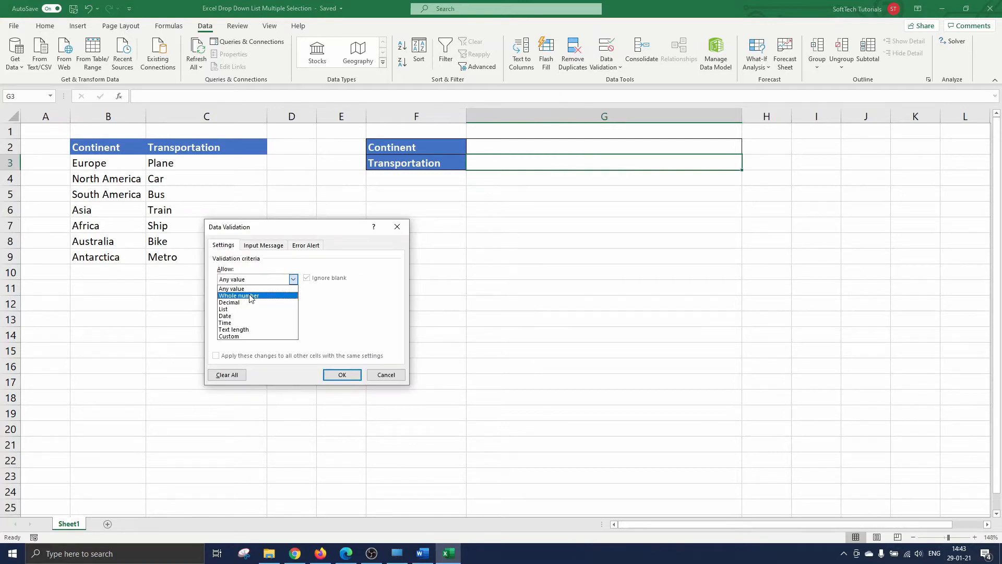
click(235, 308)
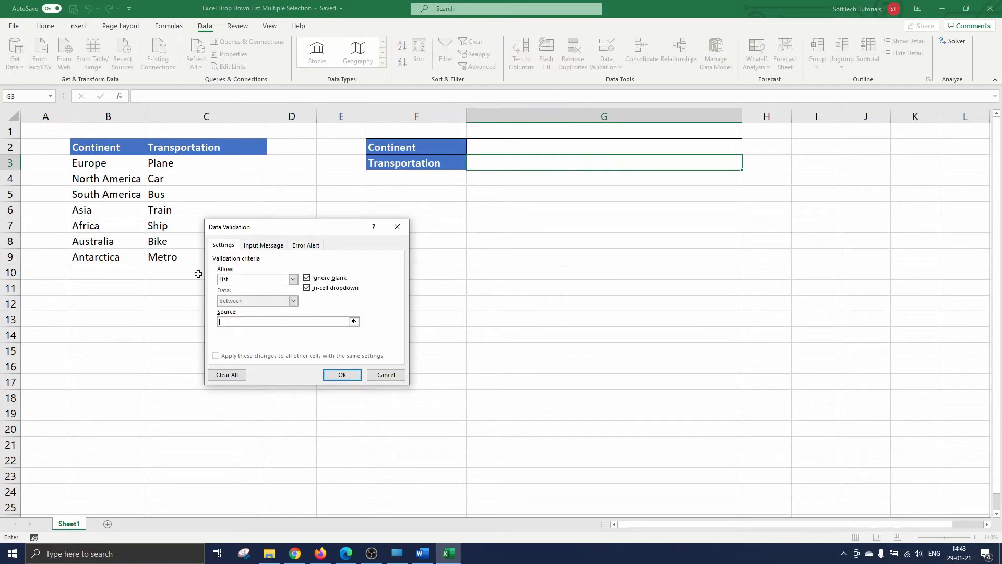
drag(161, 163, 175, 258)
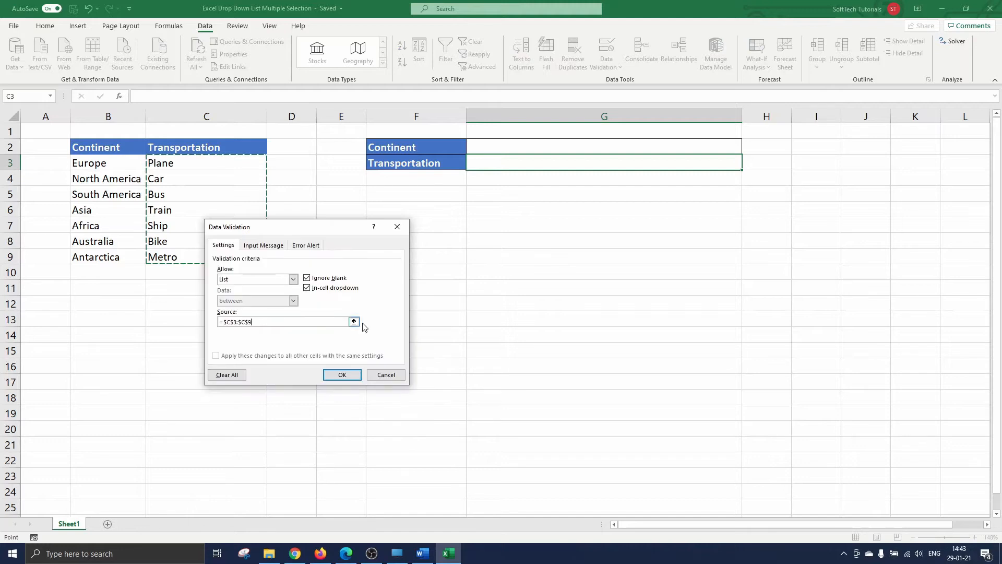
click(342, 374)
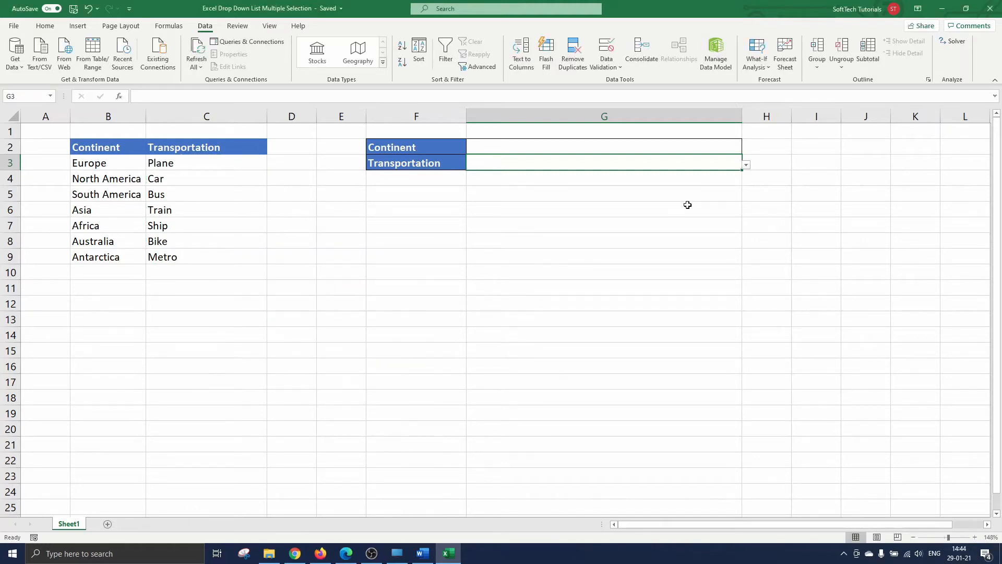
Pick Europe, then North America from G2's drop-down and reopen it for South America.
click(723, 145)
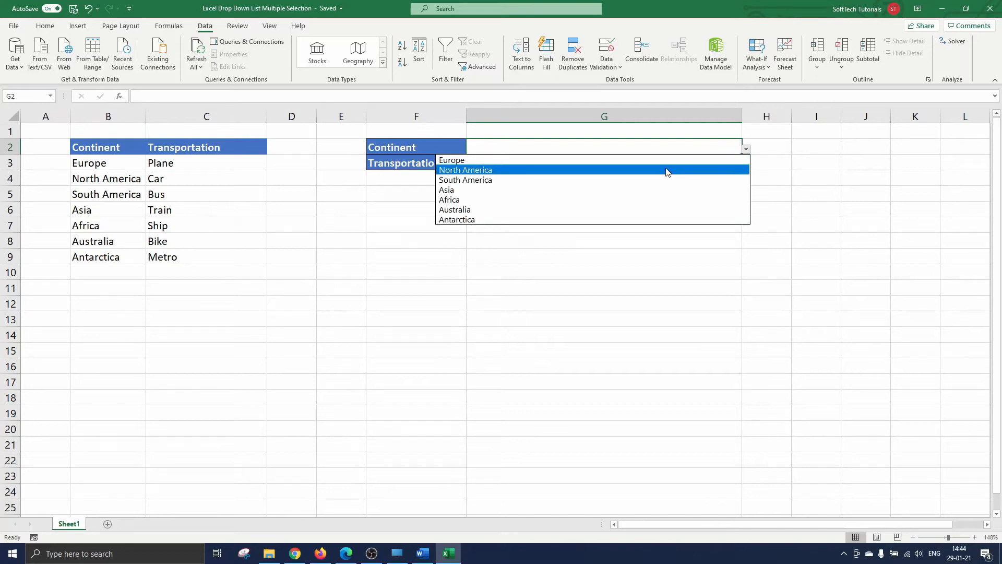
click(661, 161)
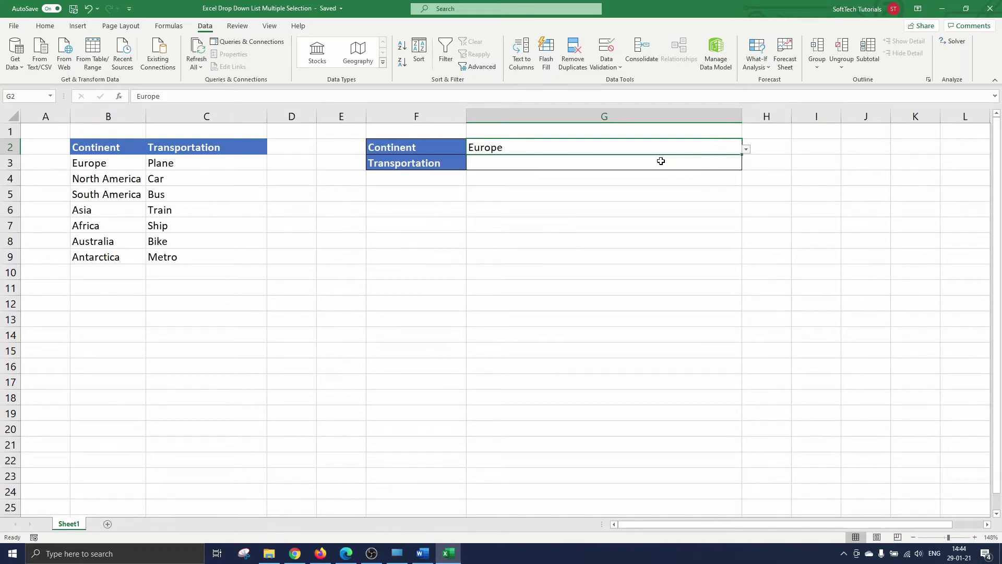
click(746, 150)
click(666, 173)
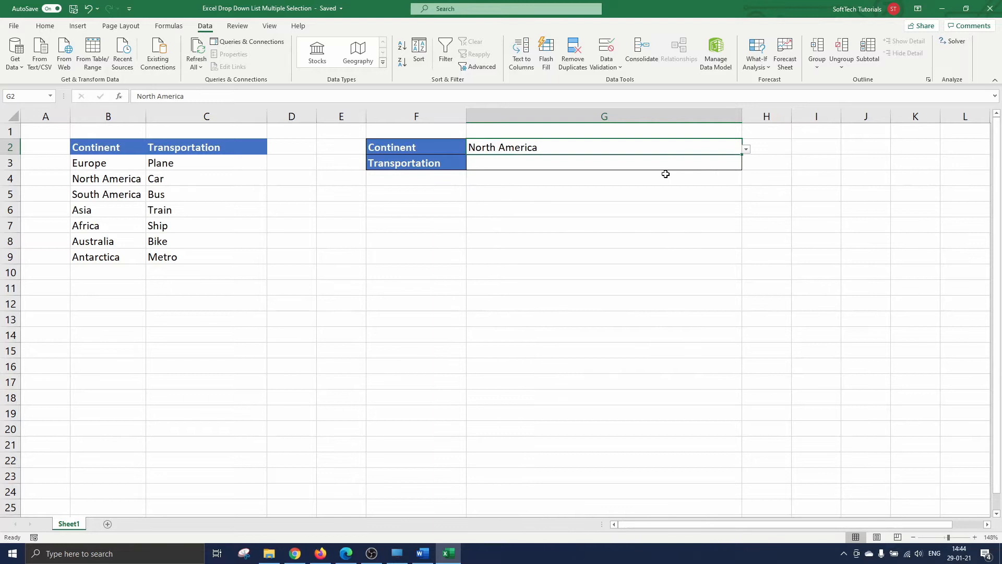
click(747, 151)
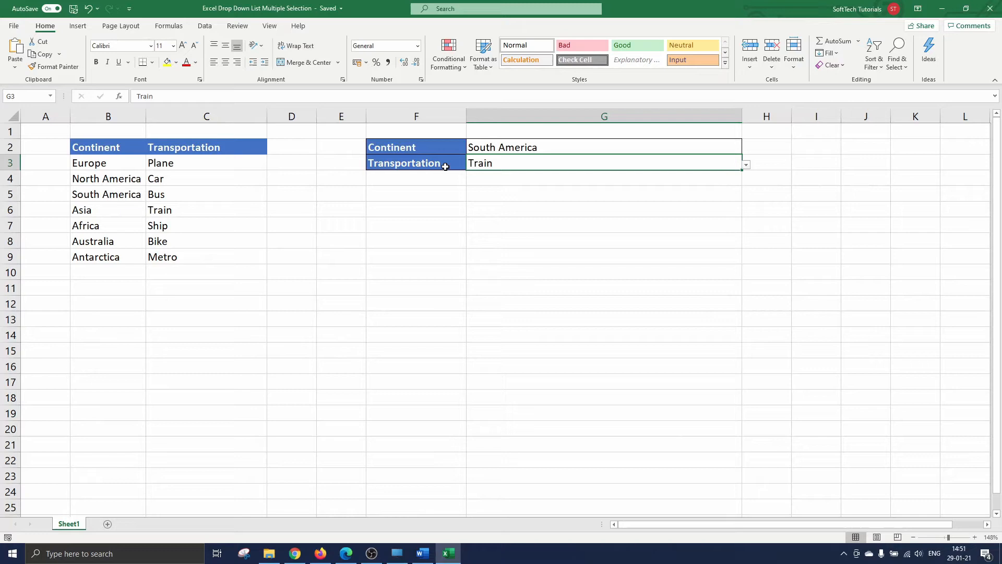
Enable the Developer tab through Customize the Ribbon.
right_click(321, 75)
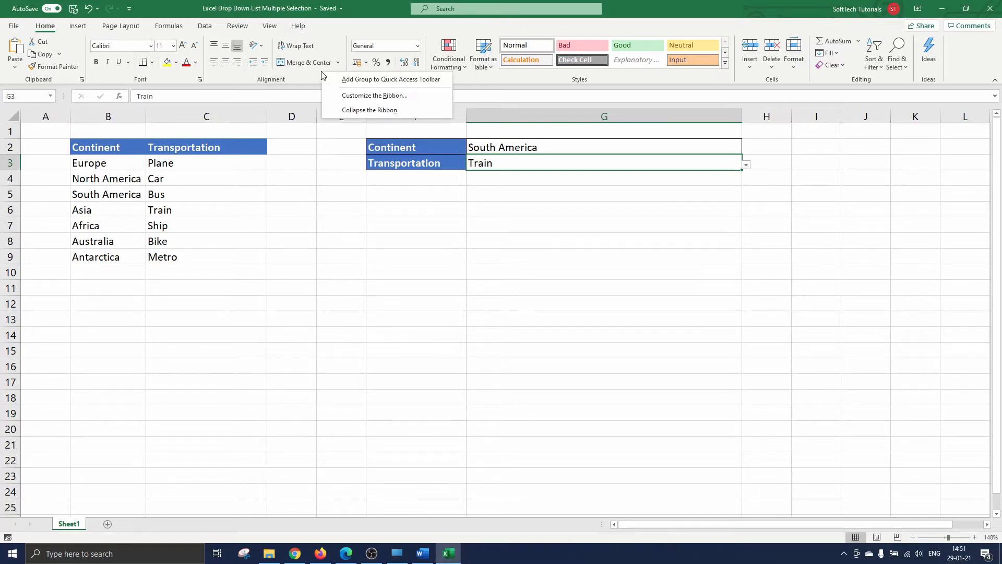
click(356, 94)
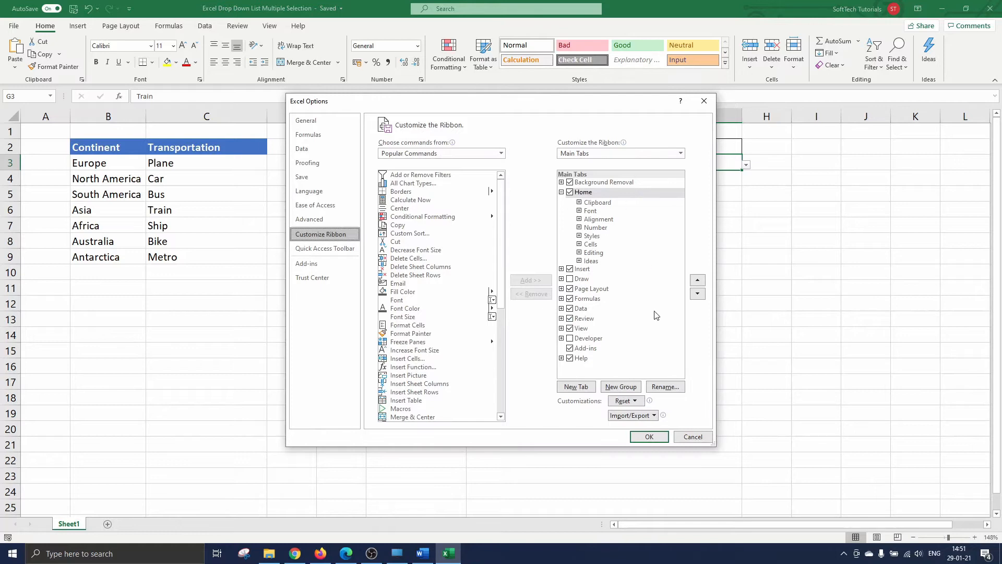
click(569, 338)
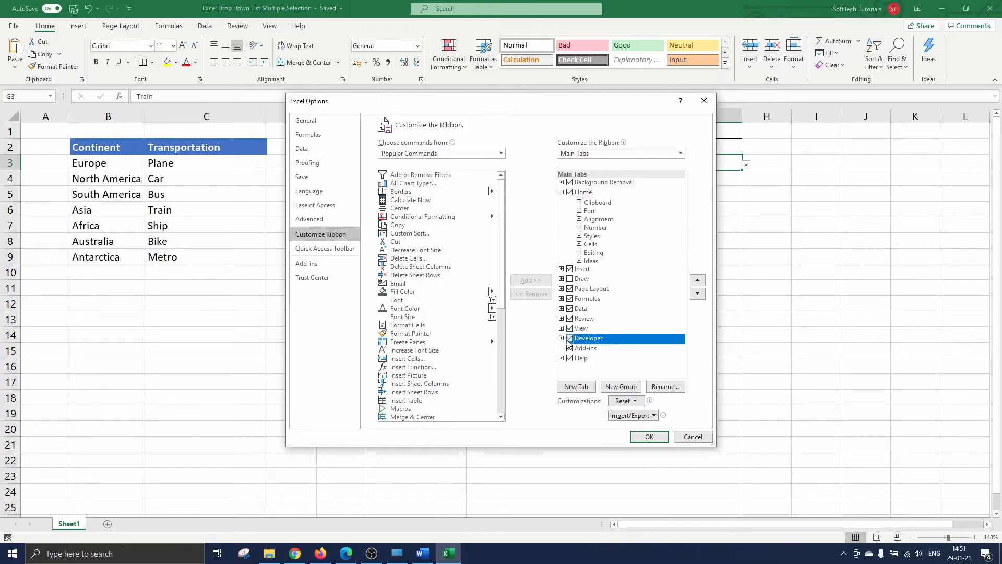
click(644, 437)
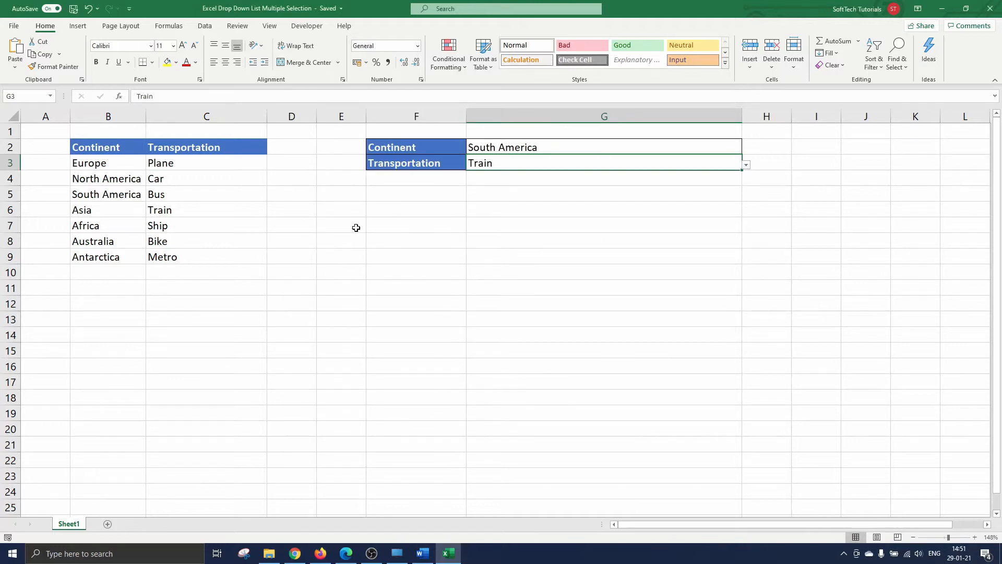
Launch the Visual Basic editor from the Developer tools to view Sheet1's code.
click(307, 25)
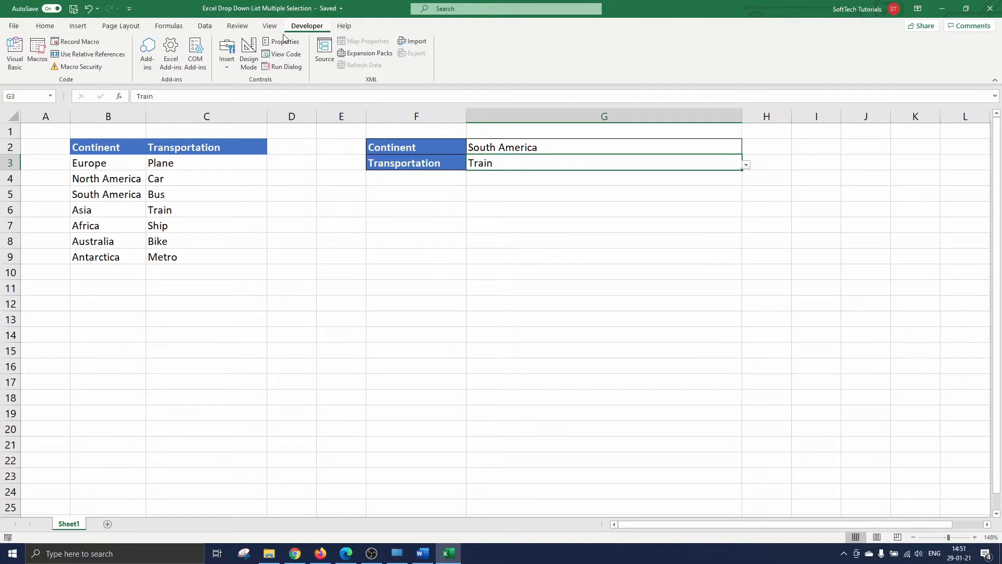
click(24, 59)
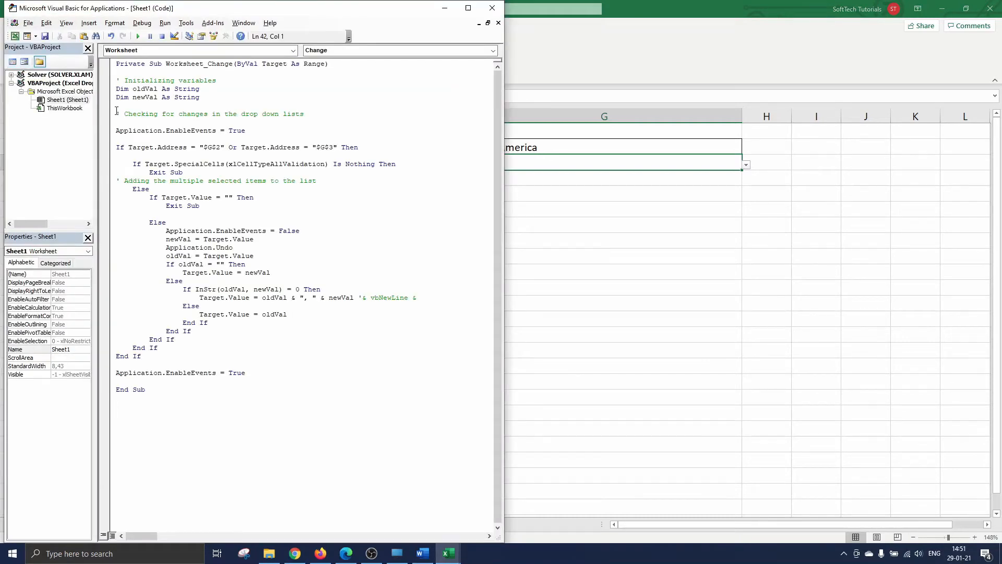
click(467, 8)
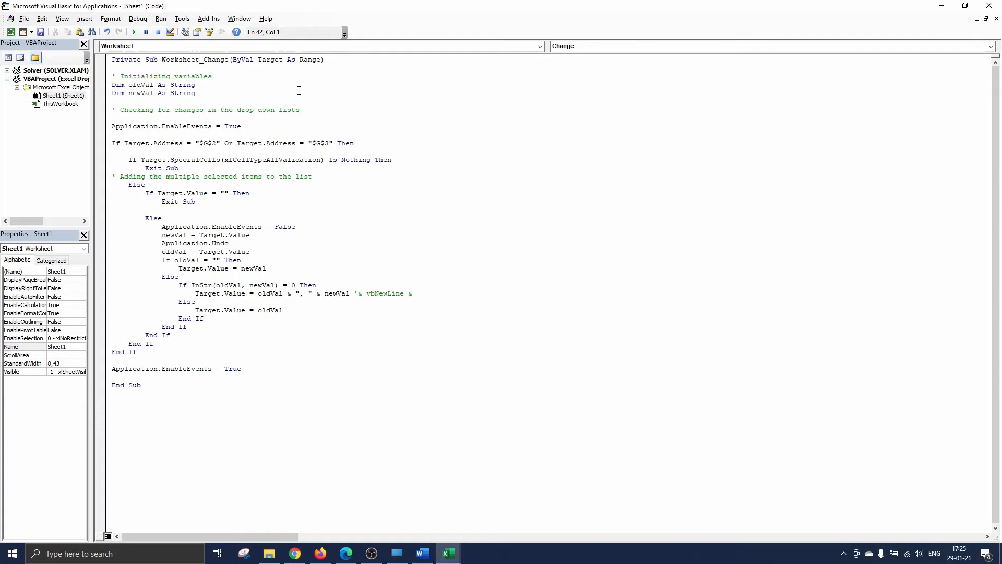
double_click(69, 96)
Back in the workbook, pick Europe then North America so G2 reads 'Europe, North America'.
mouse_move(446, 554)
click(407, 521)
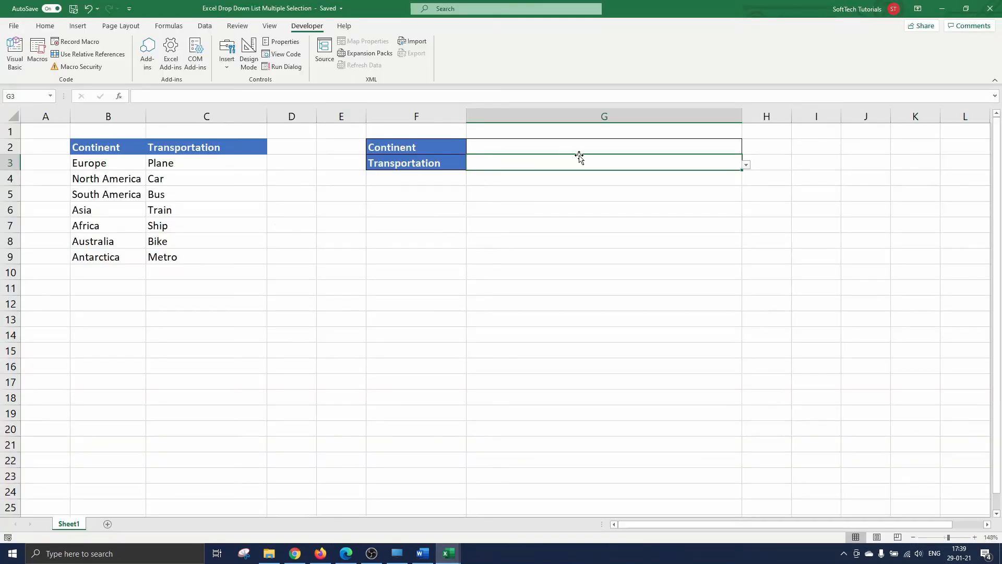
click(713, 147)
click(745, 151)
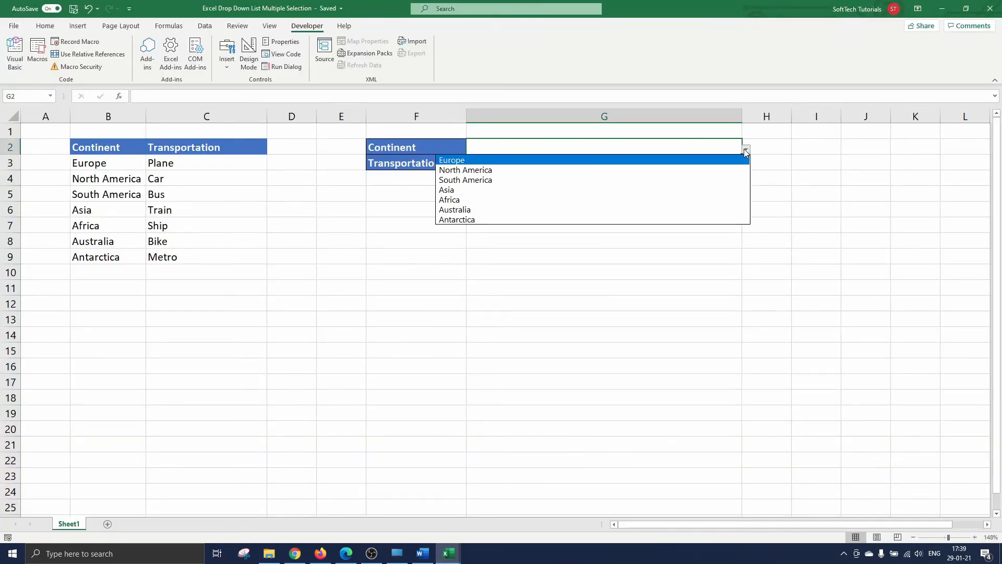
click(681, 161)
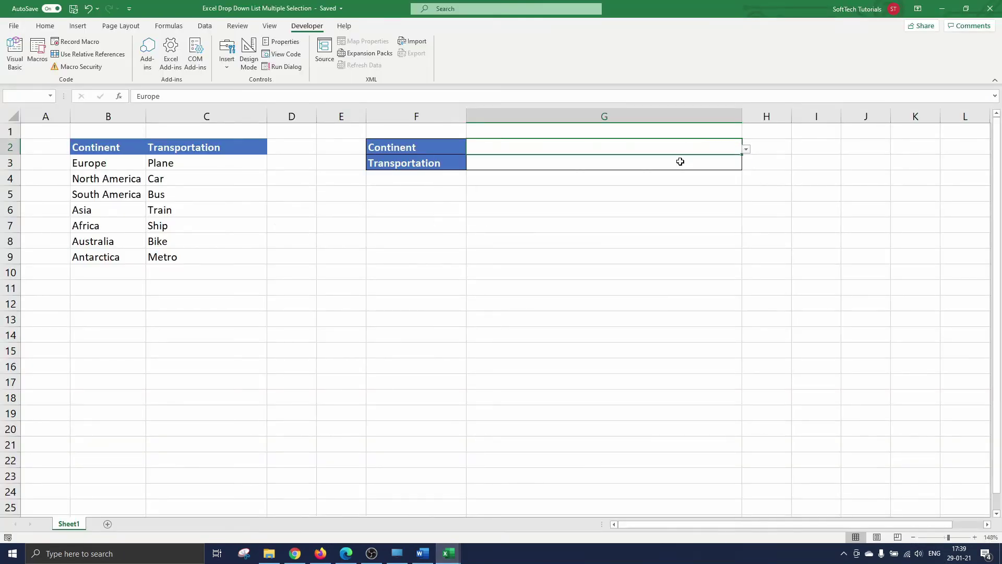
click(745, 150)
click(695, 170)
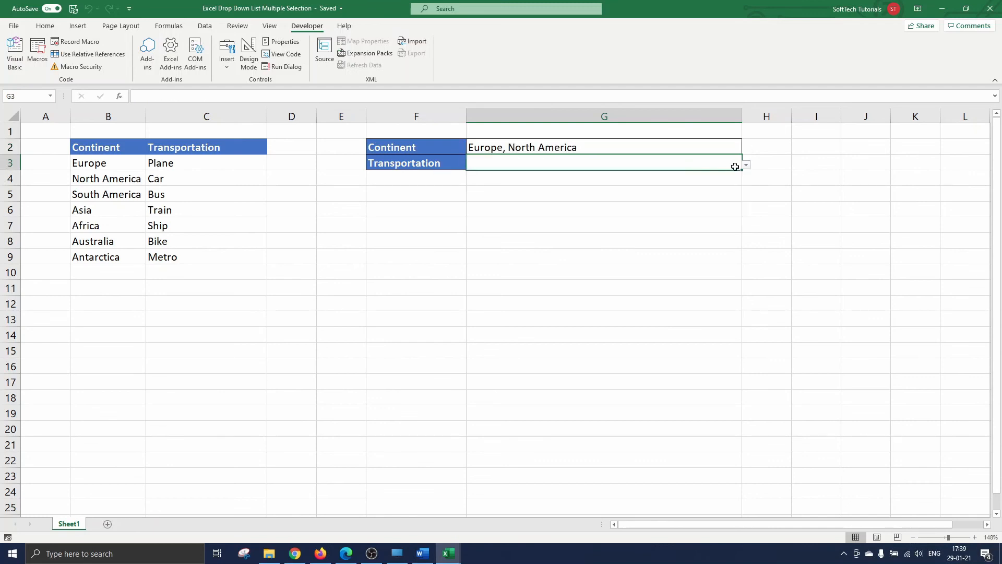
Pick Plane then Train so G3 reads 'Plane, Train'.
click(746, 165)
click(707, 175)
click(746, 165)
click(681, 206)
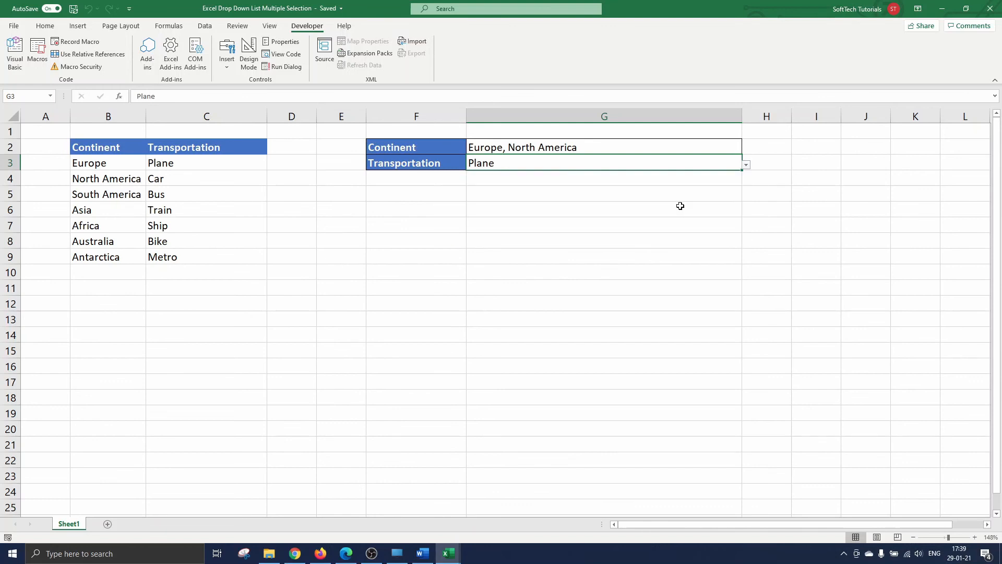